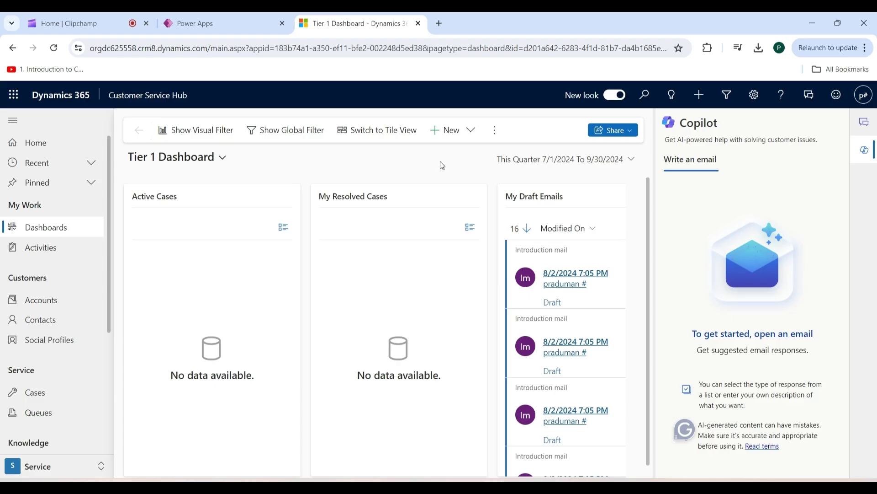
# Go to Advanced Settings > Settings > Security in Customer Service Hub.
pyautogui.click(754, 95)
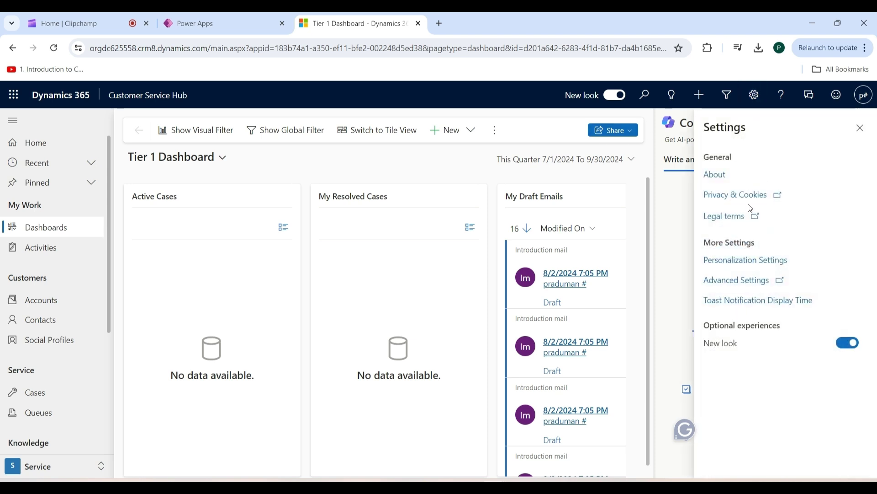
pyautogui.click(743, 284)
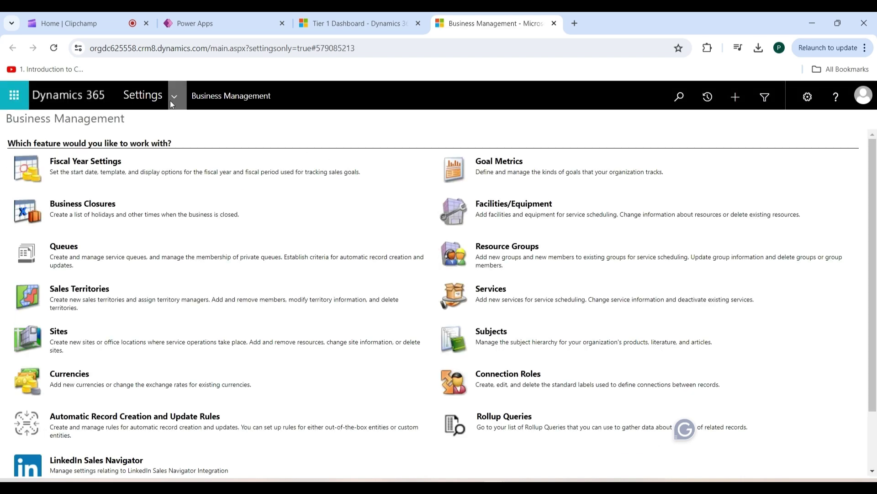
pyautogui.click(171, 98)
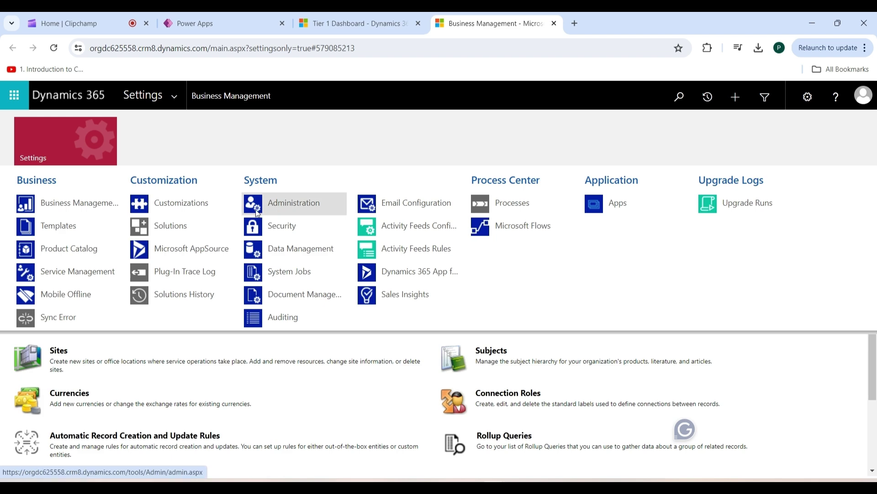
pyautogui.click(306, 230)
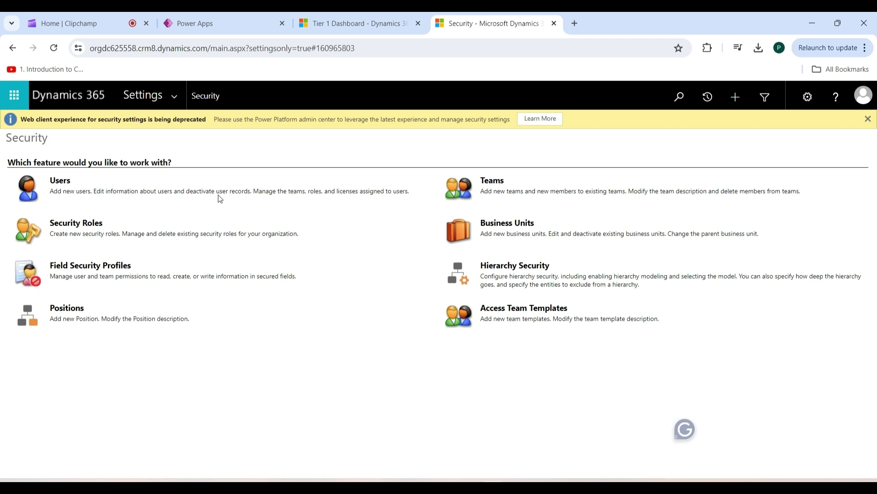
# Open the Sales Trial environment's Security roles page and scroll through the roles.
pyautogui.click(58, 231)
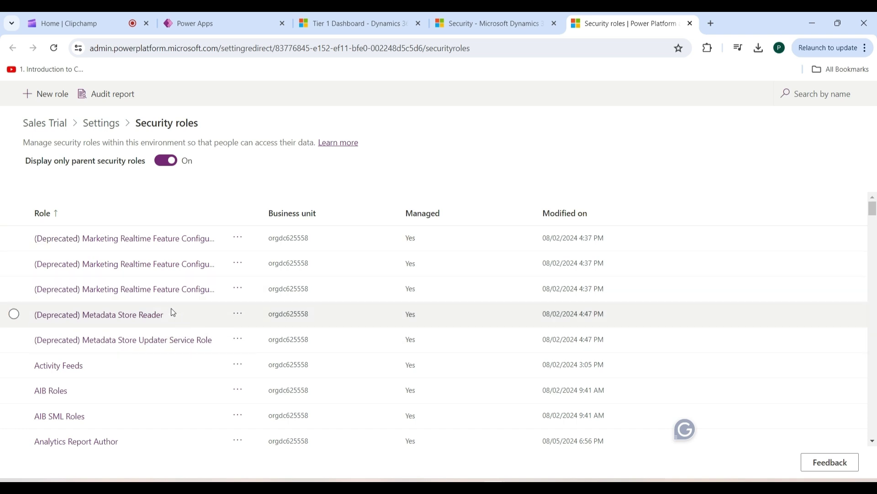
pyautogui.scroll(-1, 204, 315)
pyautogui.scroll(-3, 204, 316)
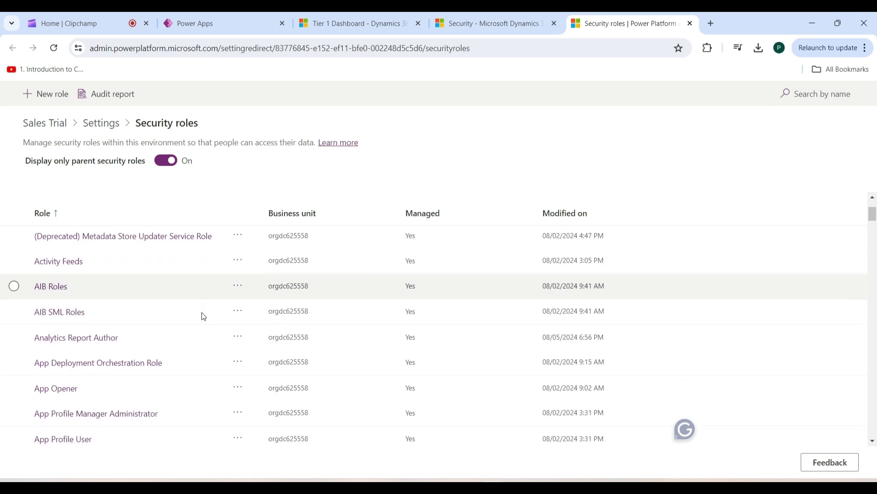
pyautogui.scroll(-1, 203, 316)
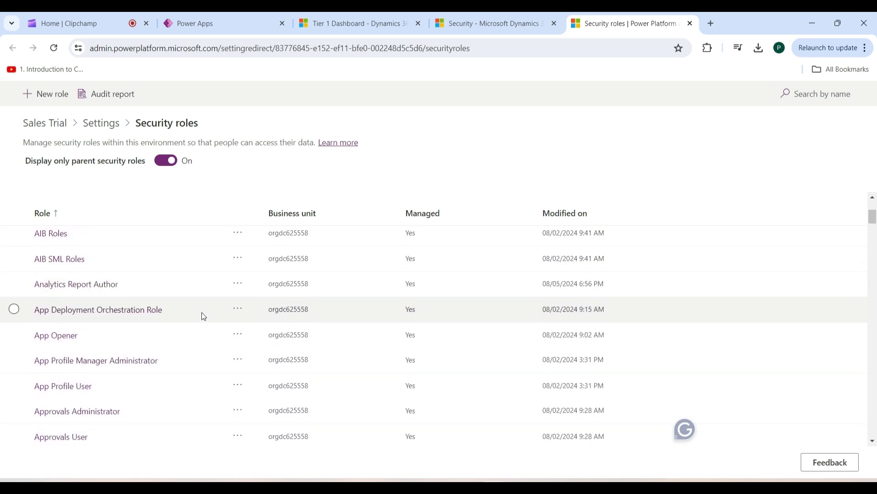
pyautogui.scroll(4, 204, 316)
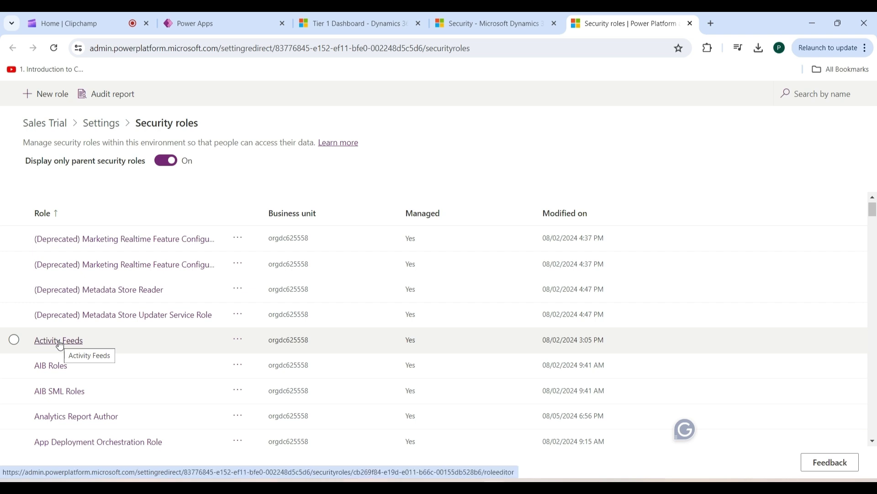
# Open Activity Feeds, show all tables, and collapse Business Management and Business Process Flows.
pyautogui.click(60, 341)
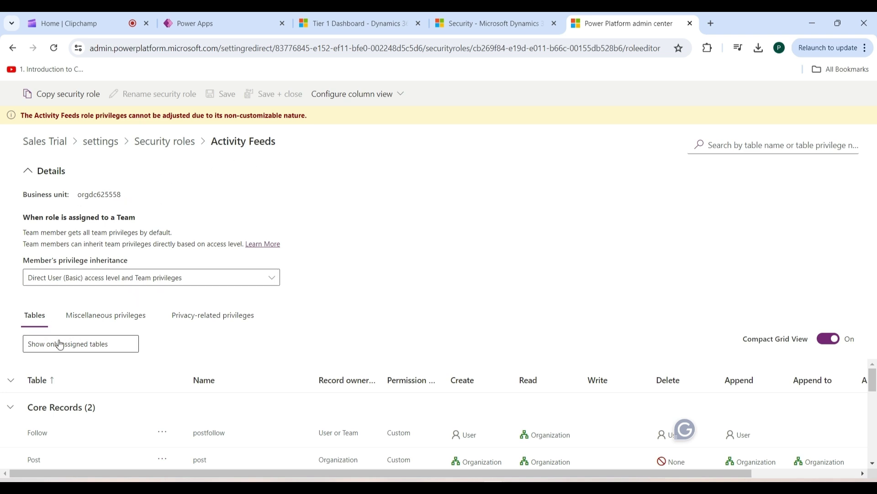
pyautogui.click(127, 349)
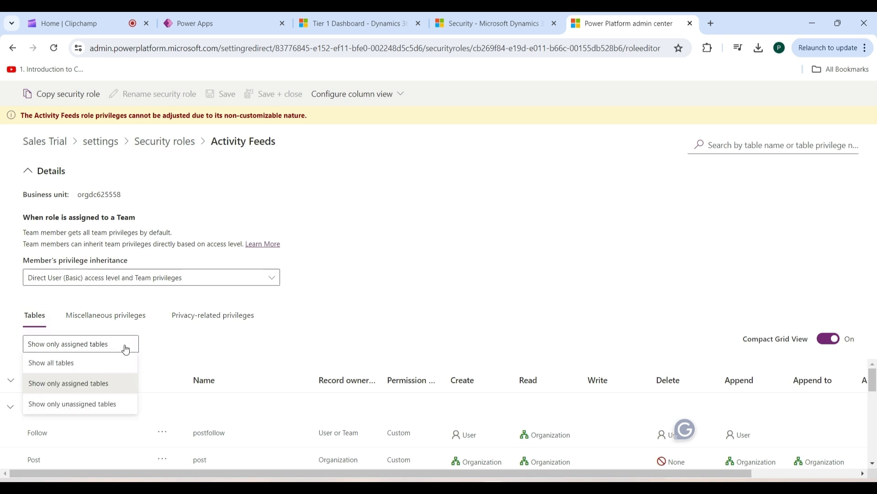
pyautogui.click(74, 372)
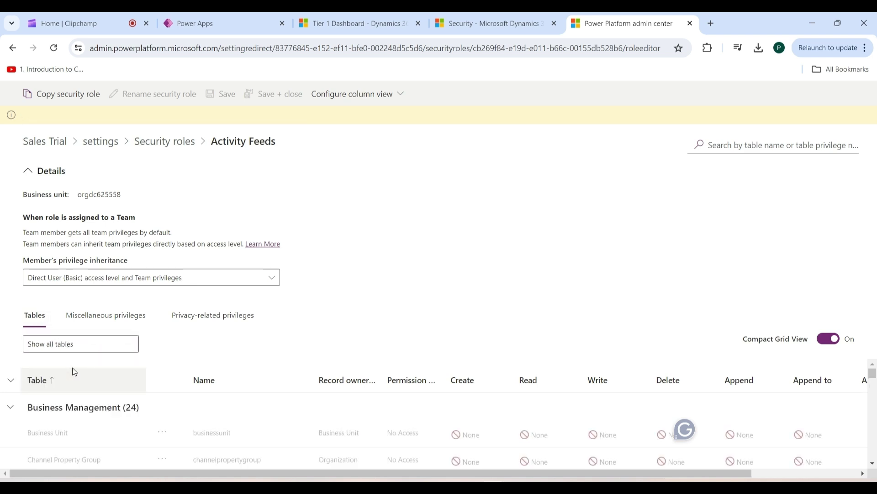
pyautogui.click(11, 410)
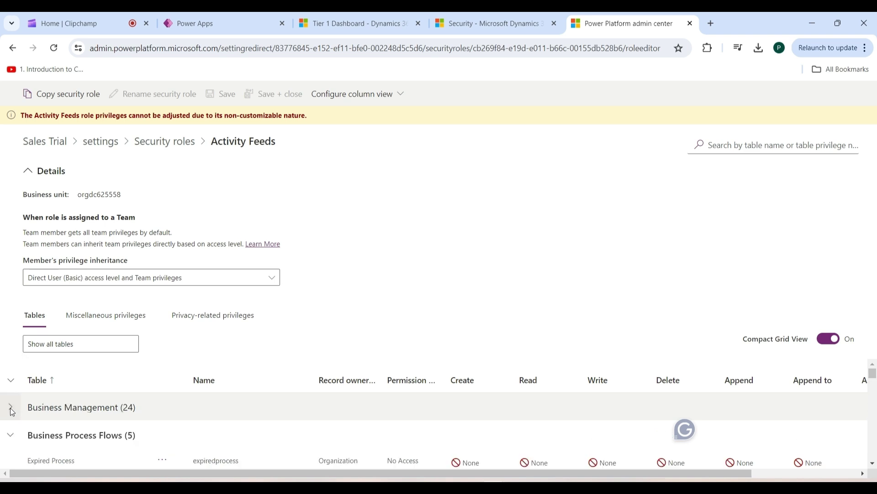
pyautogui.click(11, 436)
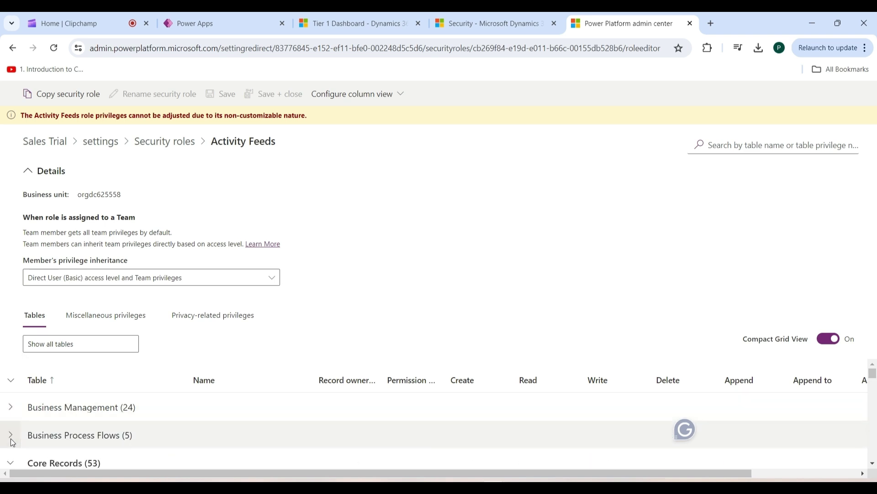
# Scroll the Activity Feeds privileges grid vertically and horizontally to review table access.
pyautogui.scroll(-1, 12, 441)
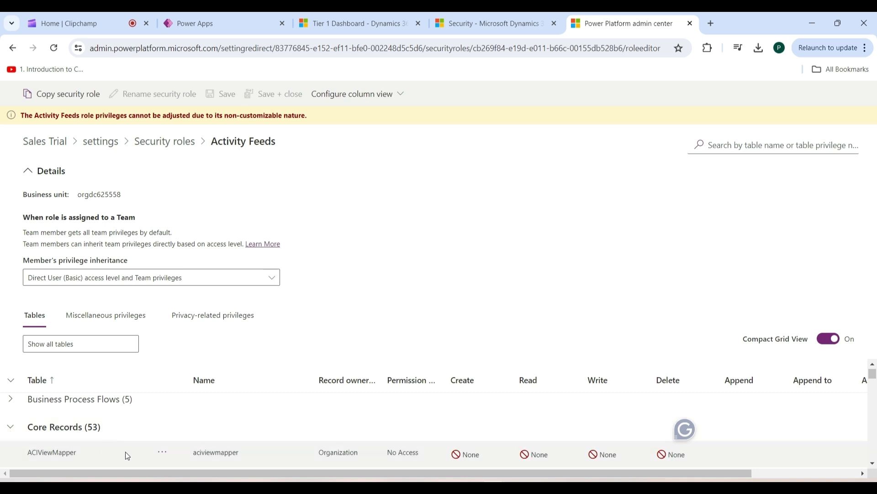
pyautogui.scroll(-1, 125, 452)
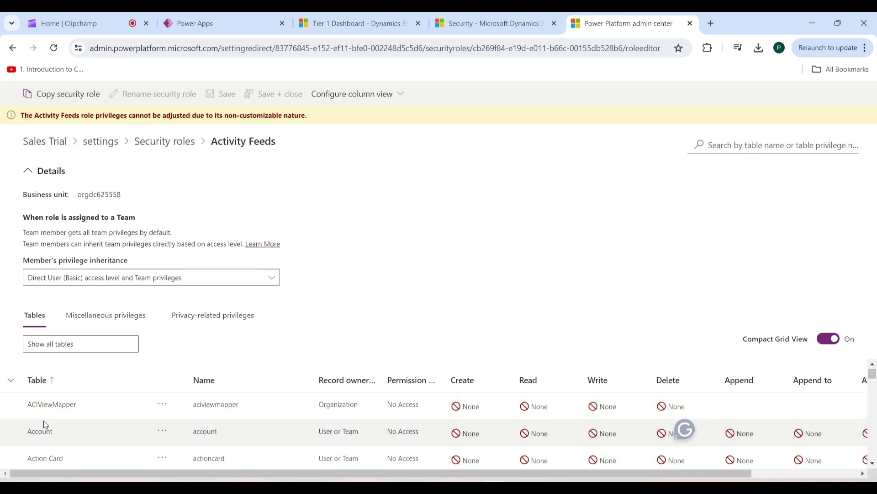
pyautogui.scroll(1, 43, 421)
pyautogui.scroll(-1, 43, 421)
pyautogui.scroll(-1, 44, 421)
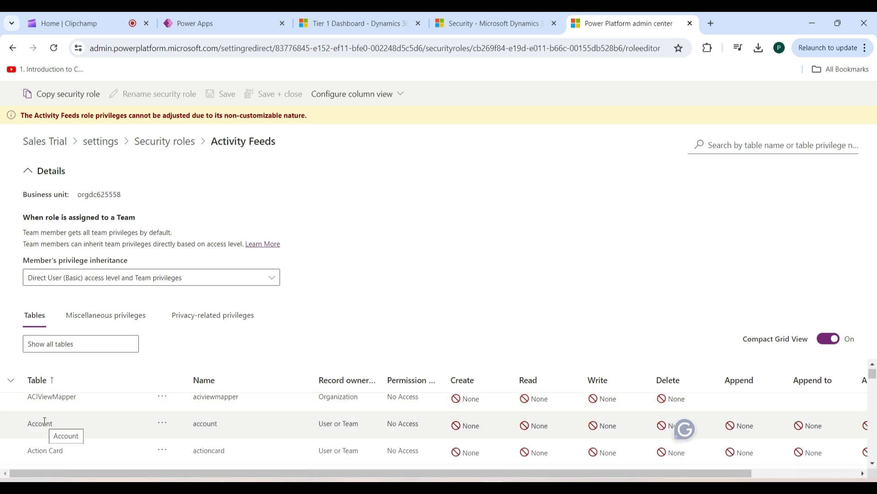
pyautogui.scroll(1, 55, 423)
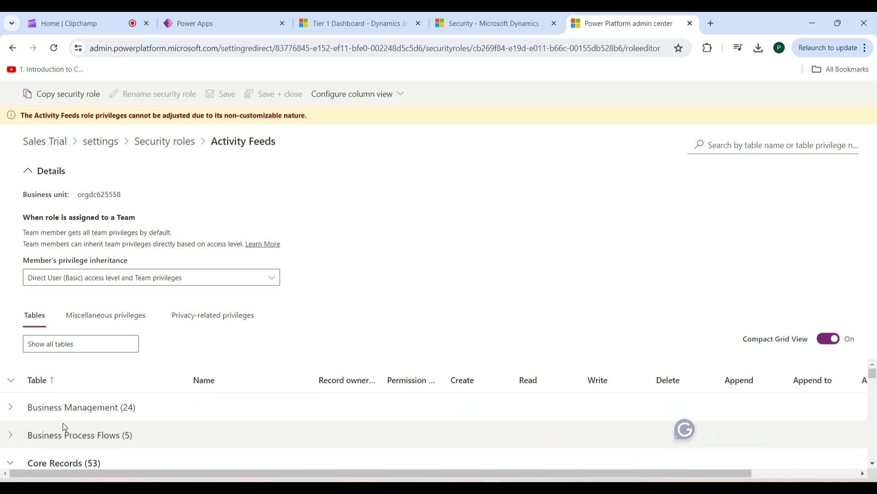
pyautogui.scroll(-1, 63, 424)
pyautogui.scroll(1, 63, 424)
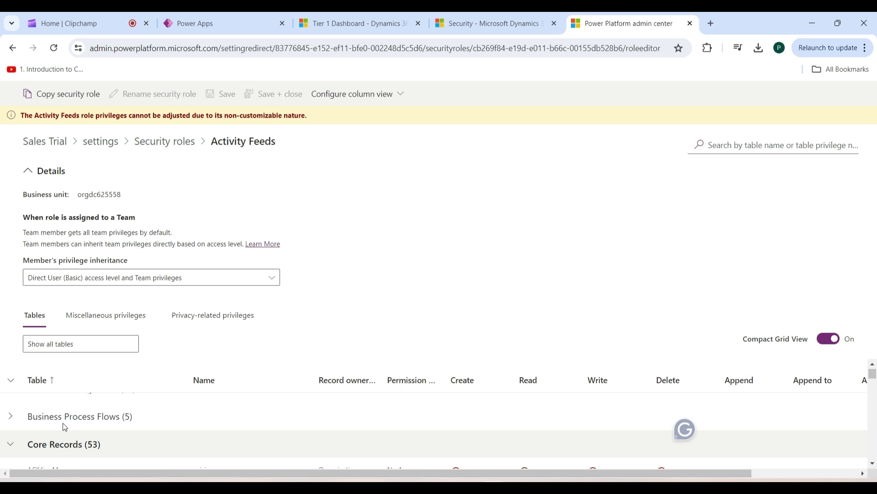
pyautogui.scroll(-3, 65, 427)
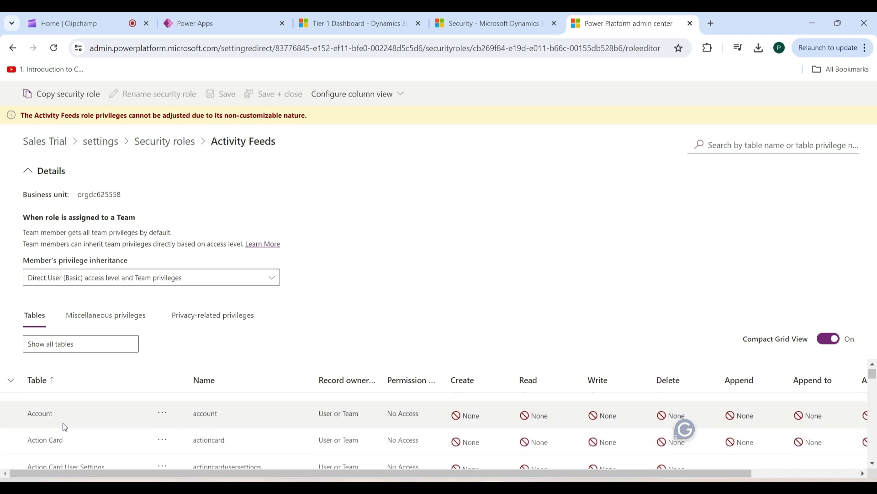
pyautogui.scroll(-1, 65, 442)
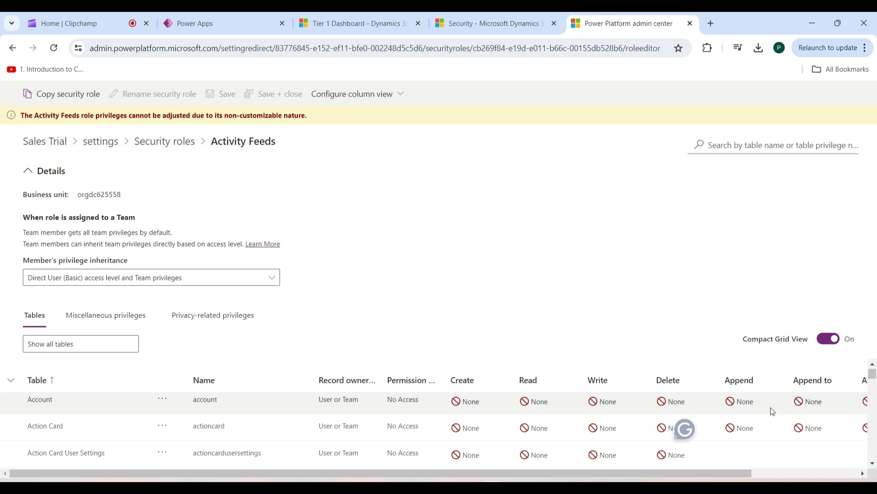
pyautogui.hscroll(3, 770, 407)
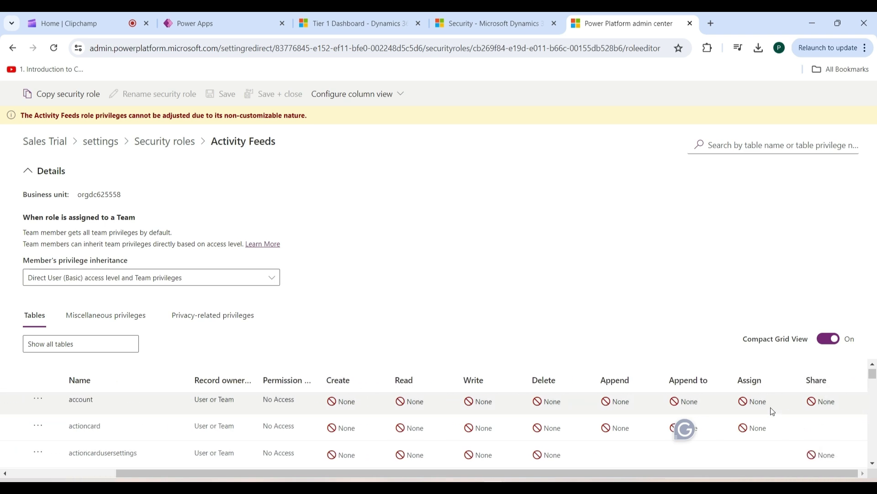
pyautogui.hscroll(-3, 448, 424)
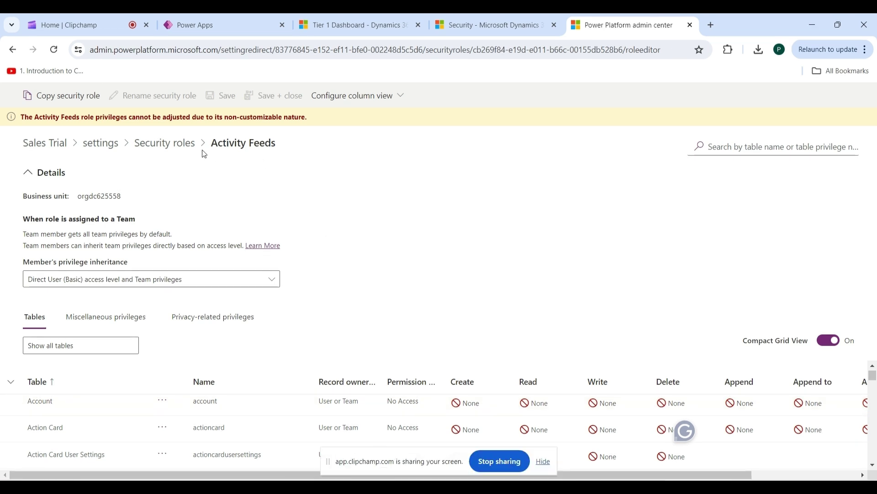
# Start a new role named 'Testing security role' in business unit orgdc625558.
pyautogui.click(14, 50)
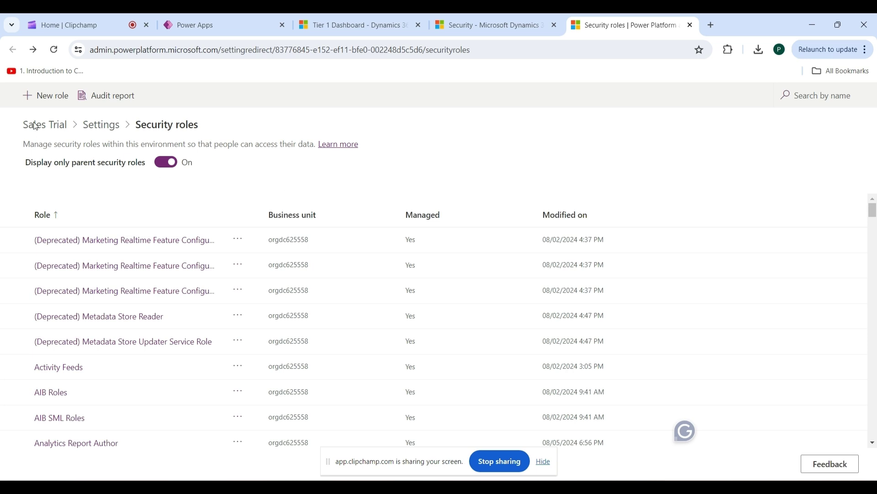
pyautogui.click(41, 96)
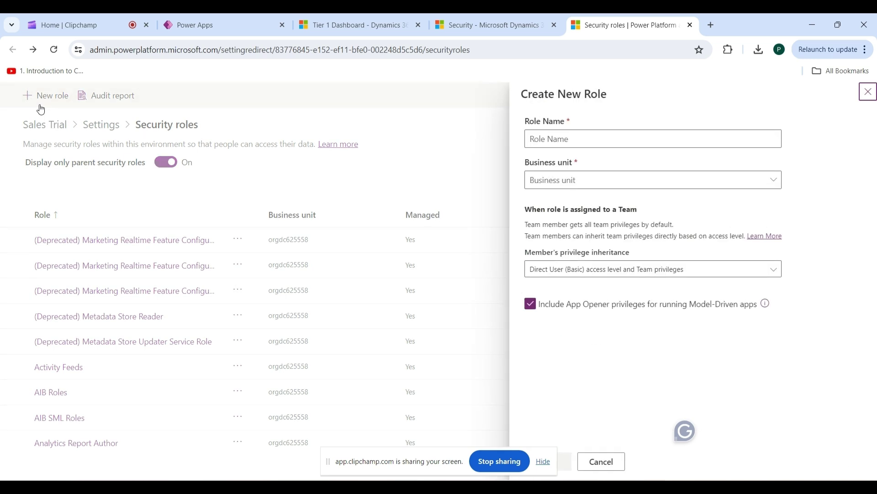
pyautogui.click(573, 142)
pyautogui.click(565, 140)
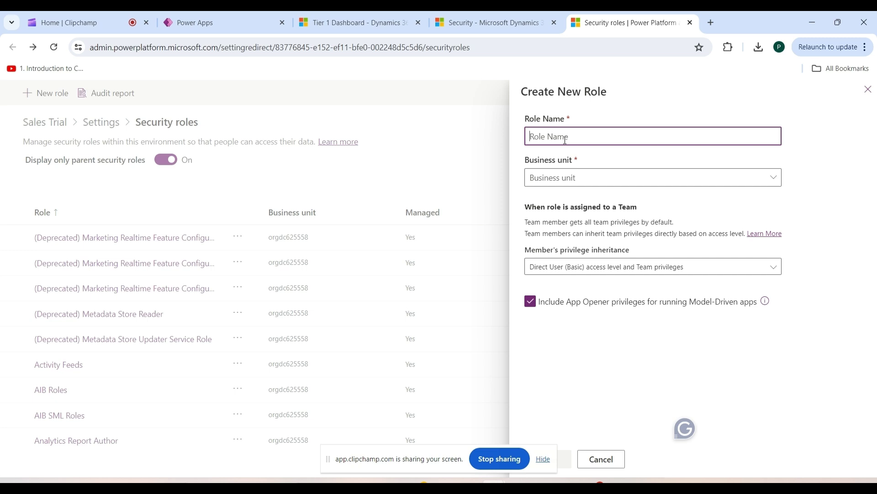
pyautogui.write('Testing security role')
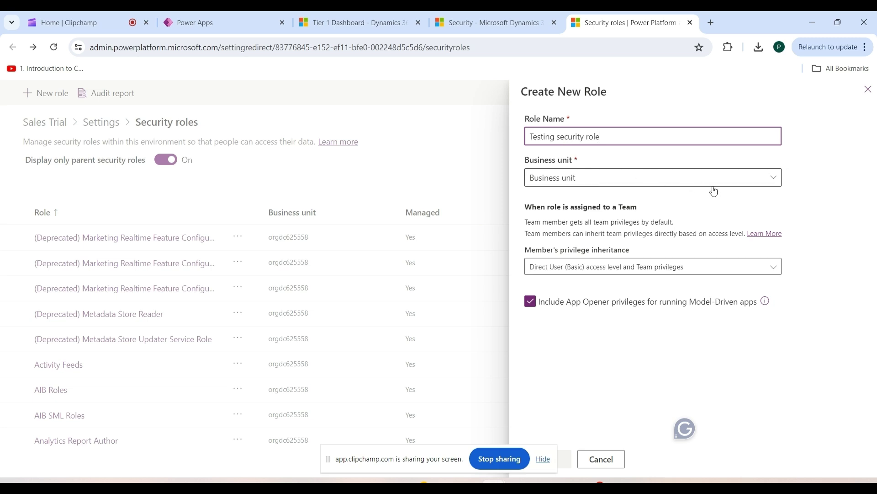
pyautogui.click(776, 185)
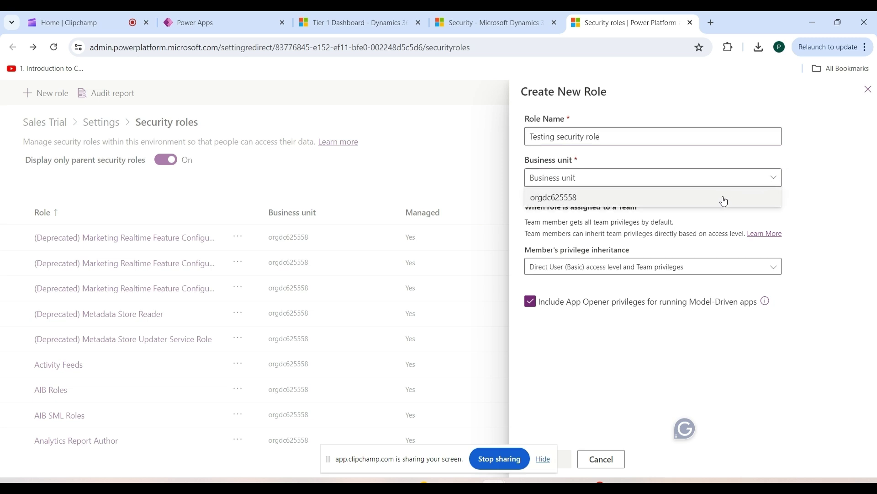
pyautogui.click(587, 201)
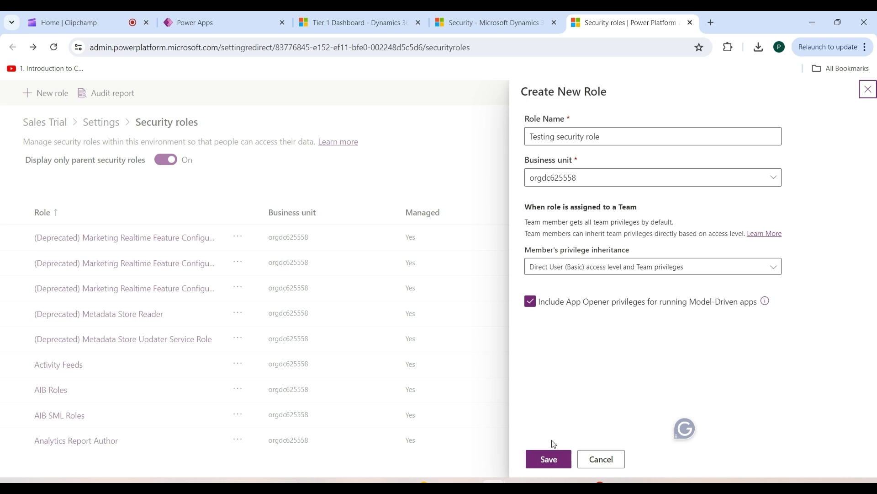
# Save the new role and collapse the Business Management and Business Process Flows groups.
pyautogui.click(549, 459)
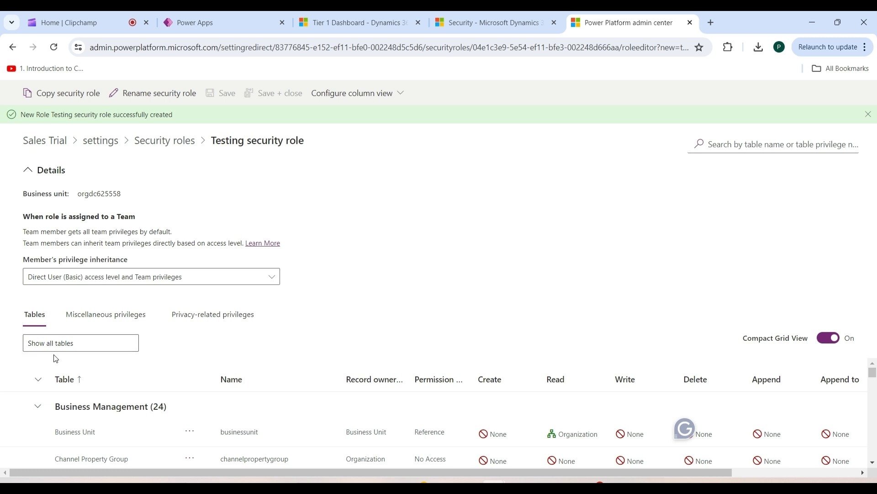
pyautogui.click(39, 408)
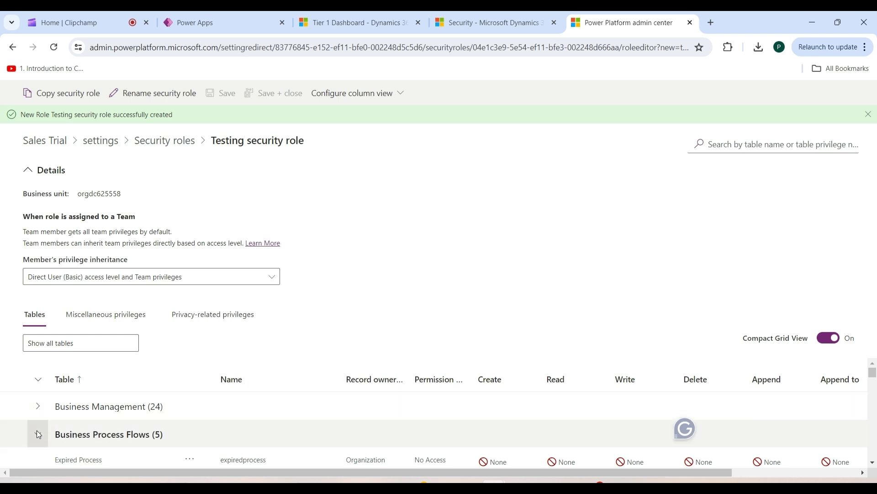
pyautogui.click(39, 434)
pyautogui.scroll(-1, 37, 427)
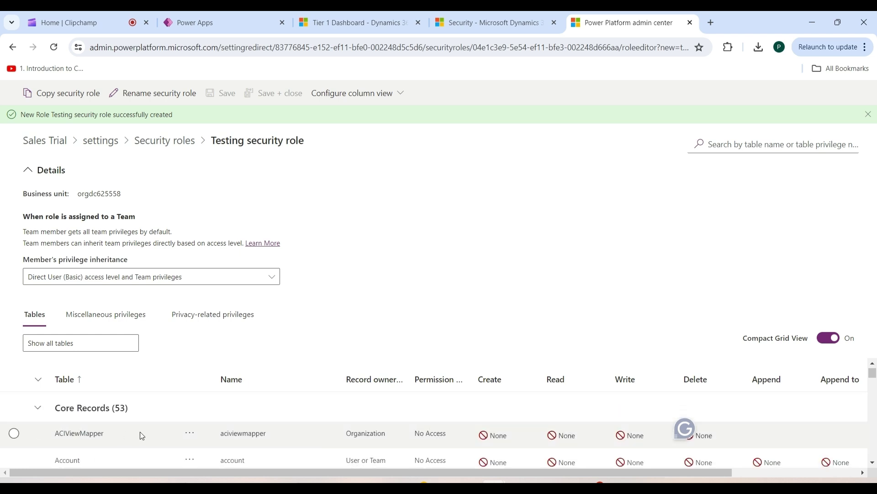
# Give ACIViewMapper Organization-level Create access.
pyautogui.click(510, 438)
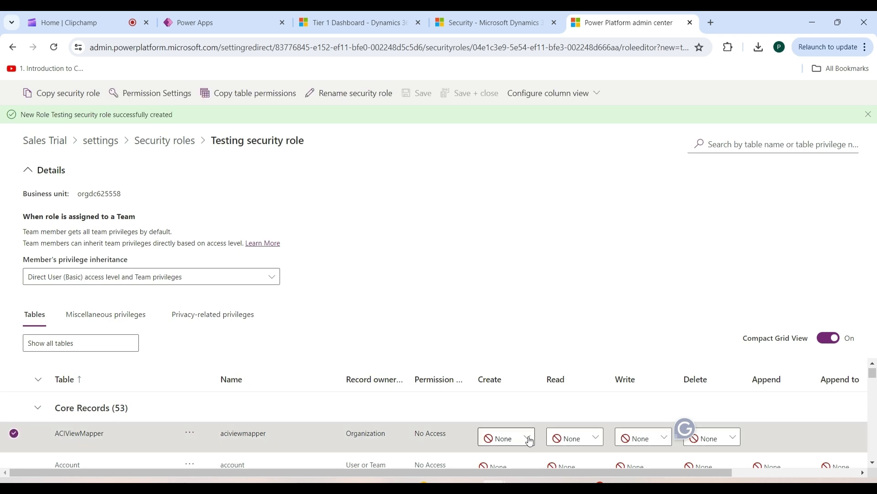
pyautogui.click(529, 439)
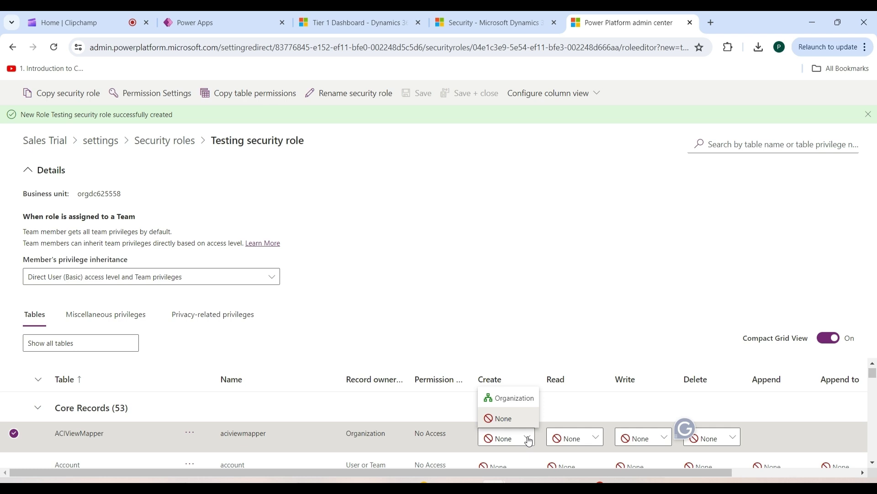
pyautogui.click(511, 399)
pyautogui.scroll(-2, 461, 437)
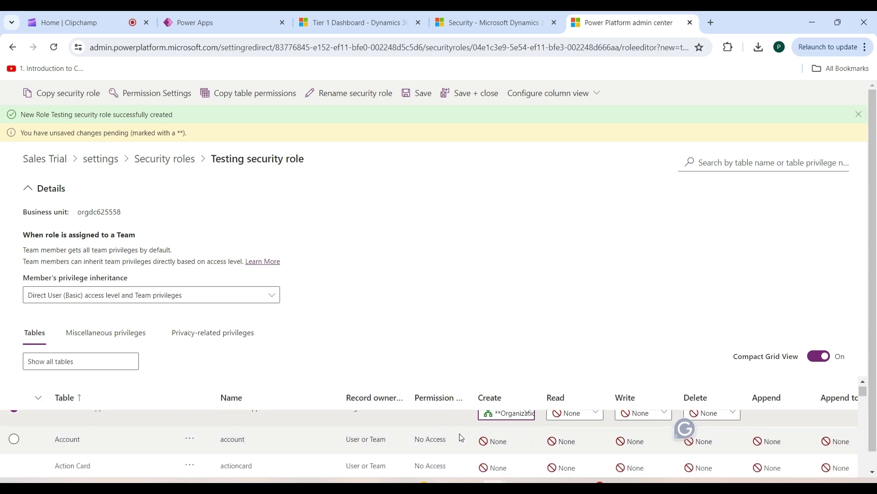
# Set Account Read to Business Unit, Write to Organization, Delete to Parent: Child Business Unit.
pyautogui.click(16, 433)
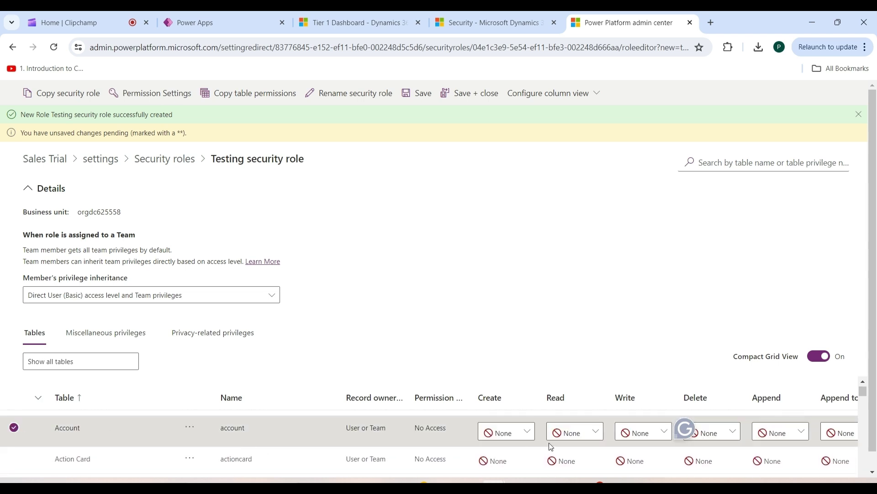
pyautogui.click(598, 435)
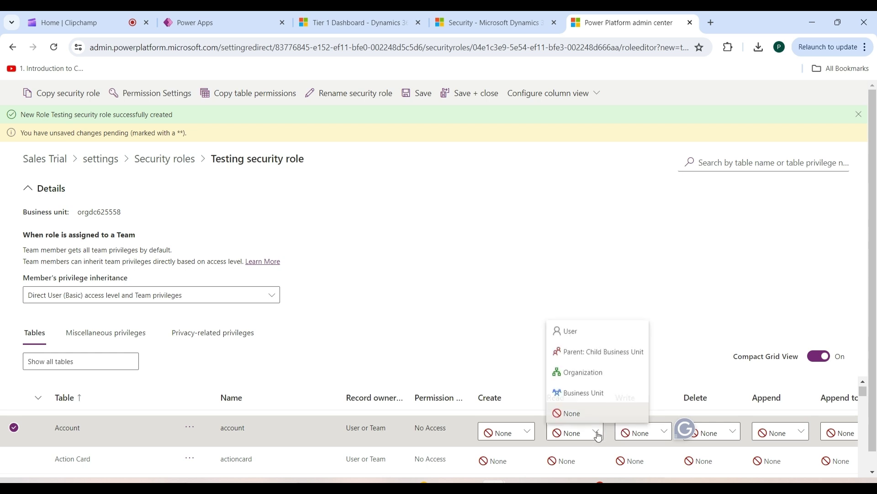
pyautogui.click(589, 393)
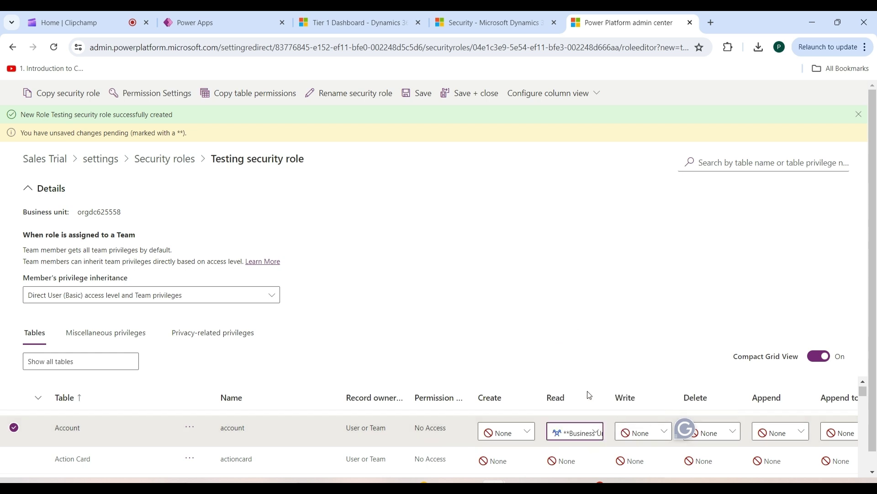
pyautogui.click(665, 432)
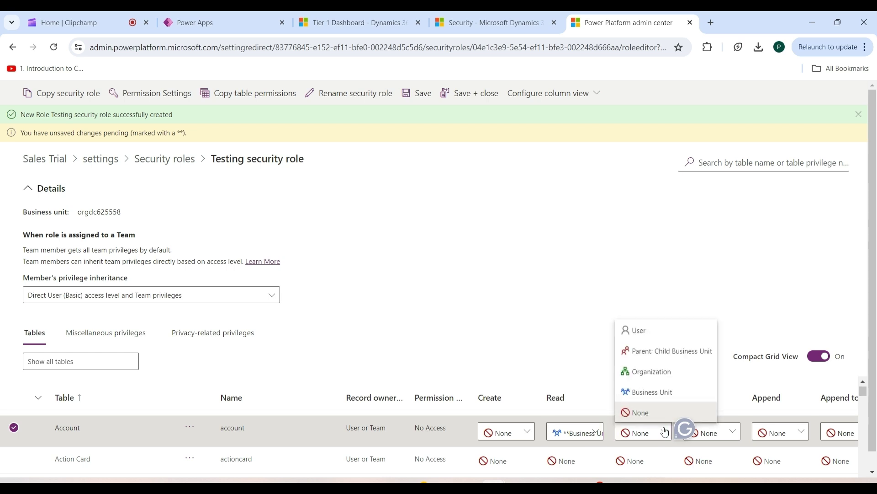
pyautogui.click(656, 372)
pyautogui.click(711, 432)
pyautogui.click(722, 360)
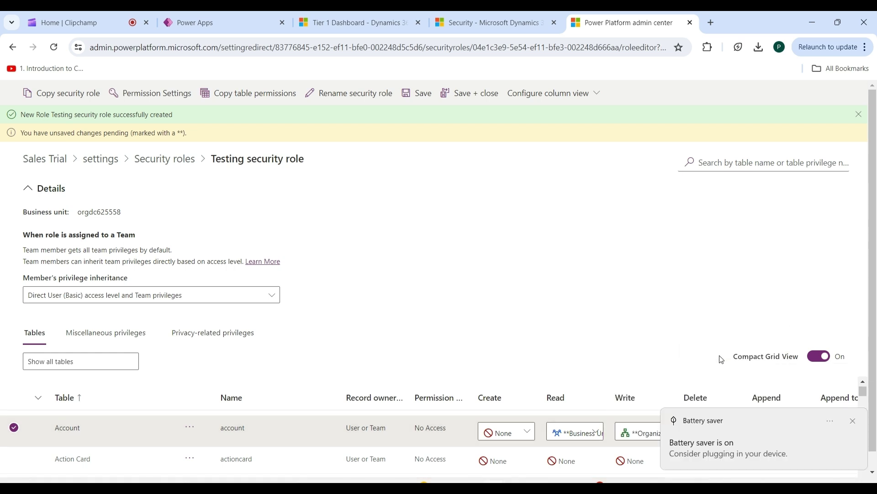
pyautogui.click(854, 421)
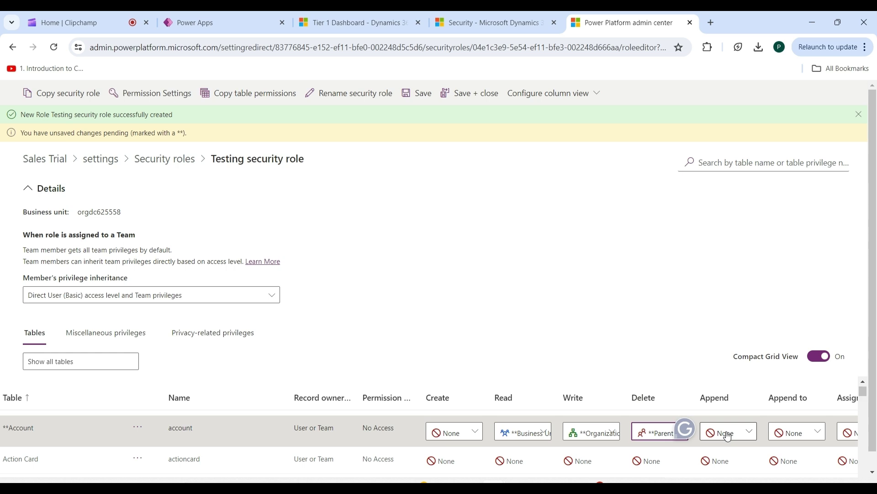
# Give Action Card Organization-level Create access.
pyautogui.scroll(-1, 709, 441)
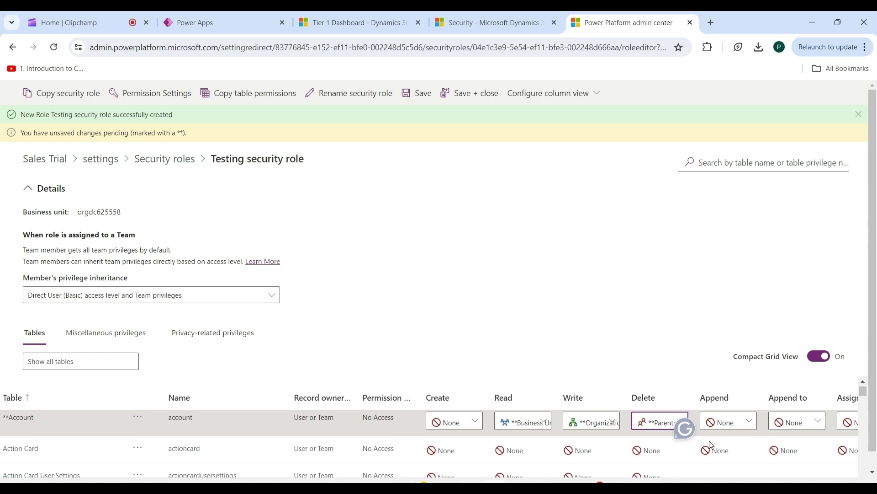
pyautogui.scroll(-1, 711, 444)
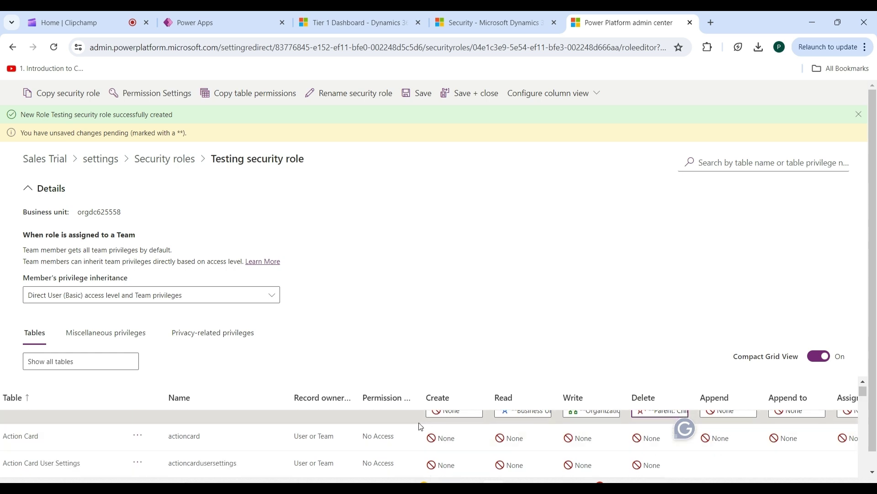
pyautogui.moveTo(103, 430)
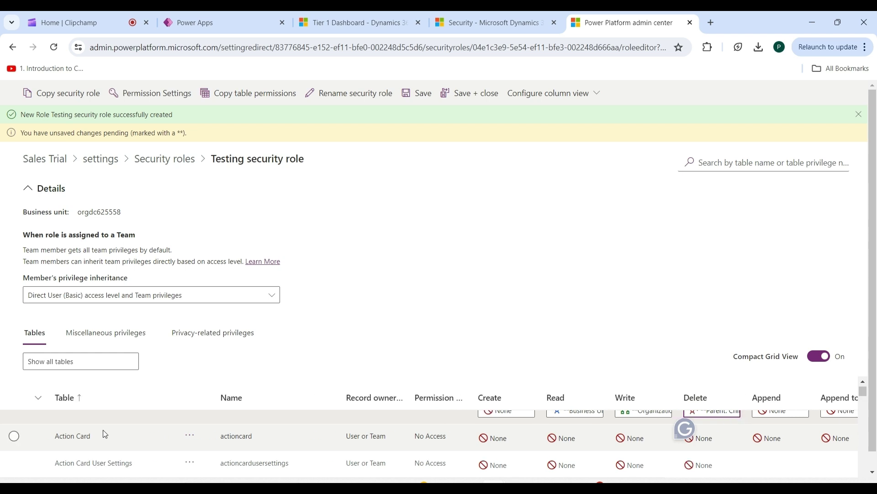
pyautogui.click(13, 436)
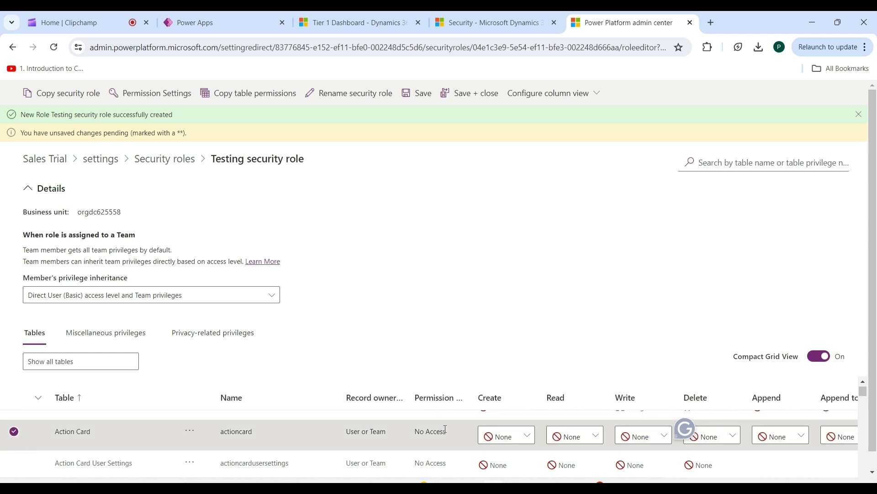
pyautogui.click(528, 437)
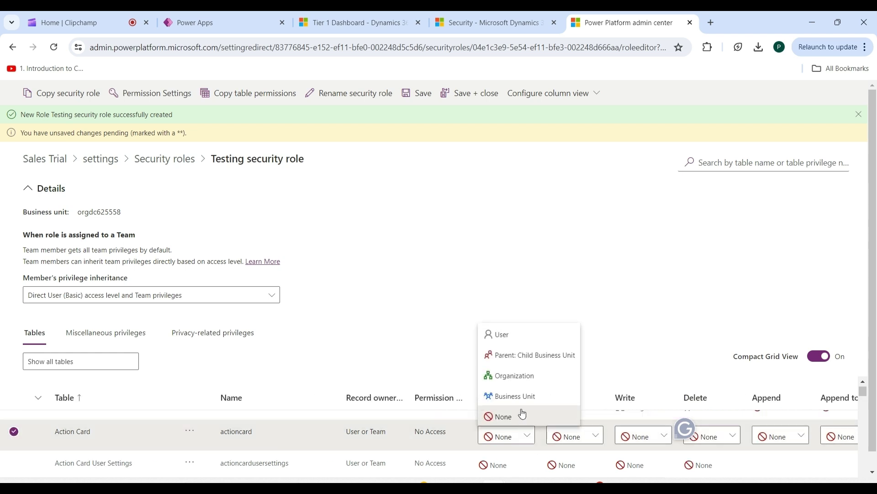
pyautogui.click(517, 375)
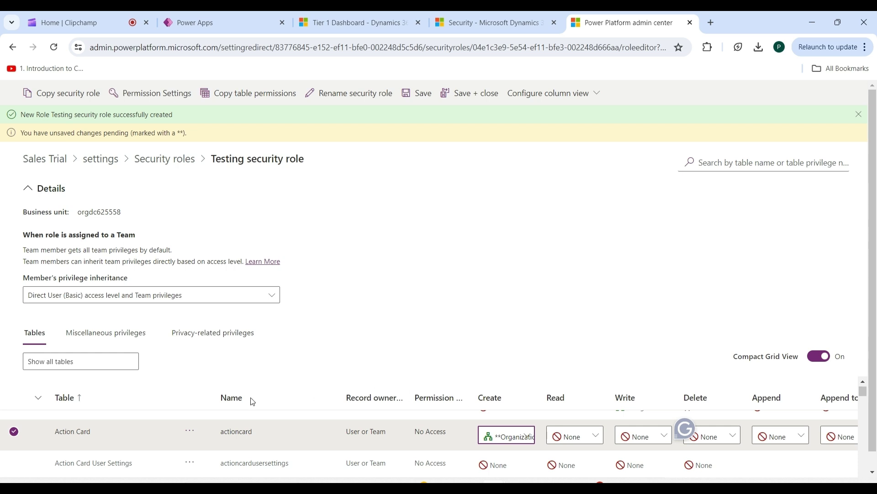
pyautogui.scroll(-3, 48, 437)
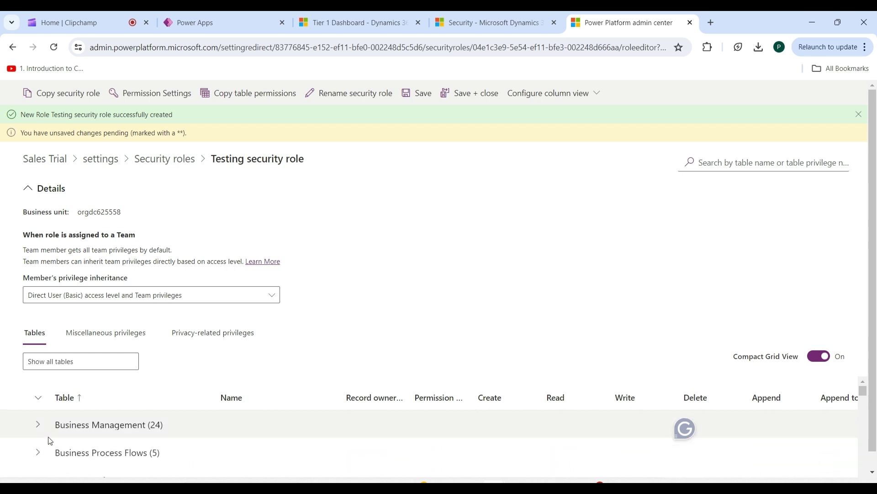
# Give IoT Alert to Case Process Organization-level Create, Write and Append access.
pyautogui.click(38, 450)
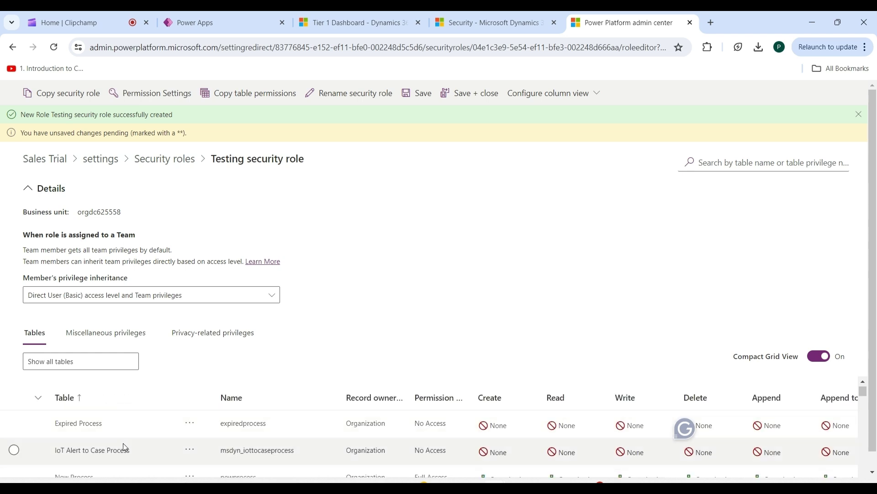
pyautogui.click(17, 450)
pyautogui.click(507, 455)
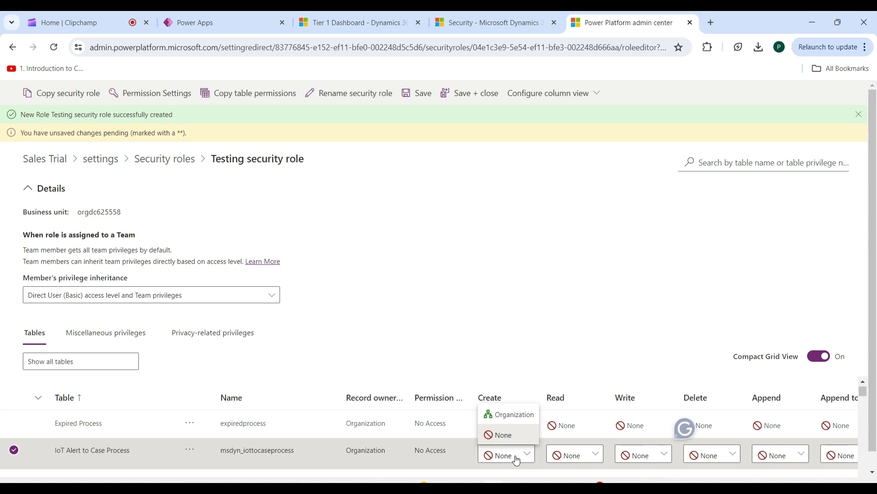
pyautogui.click(508, 416)
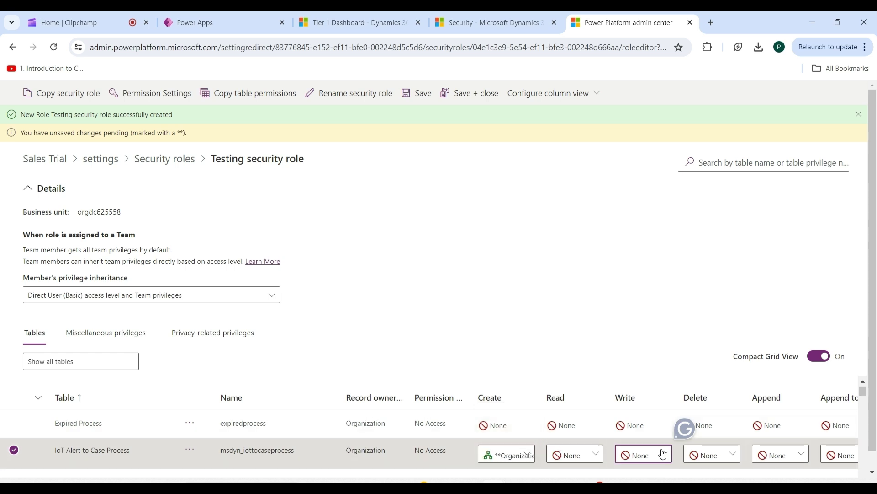
pyautogui.click(663, 454)
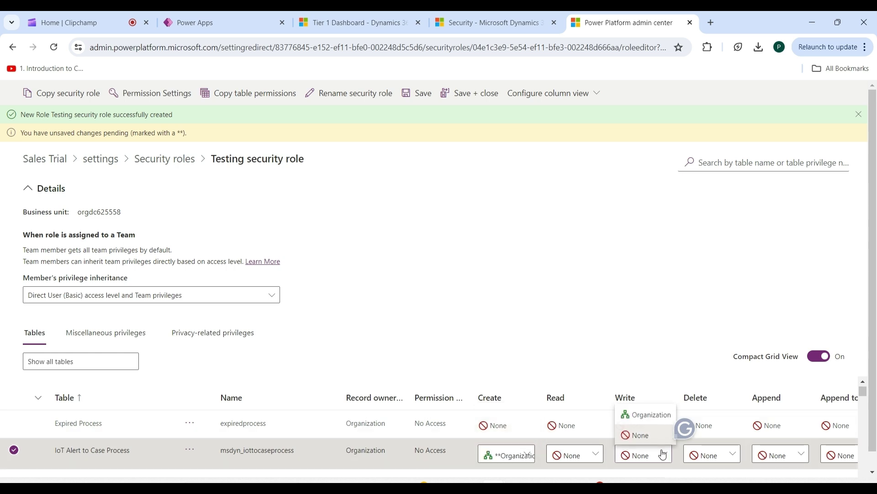
pyautogui.click(649, 417)
pyautogui.click(797, 455)
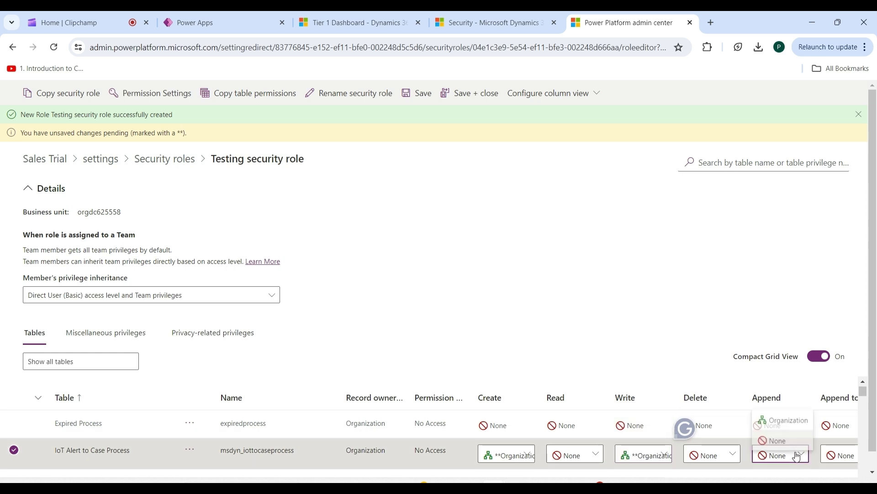
pyautogui.click(783, 420)
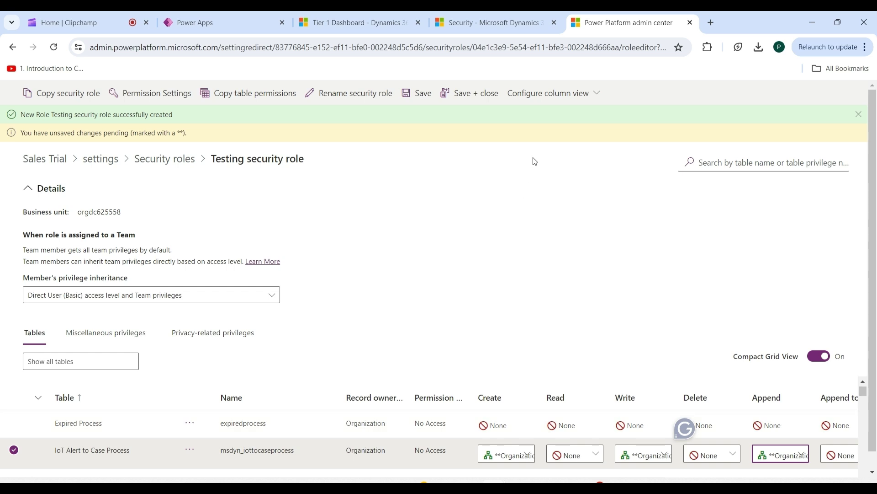
pyautogui.click(596, 97)
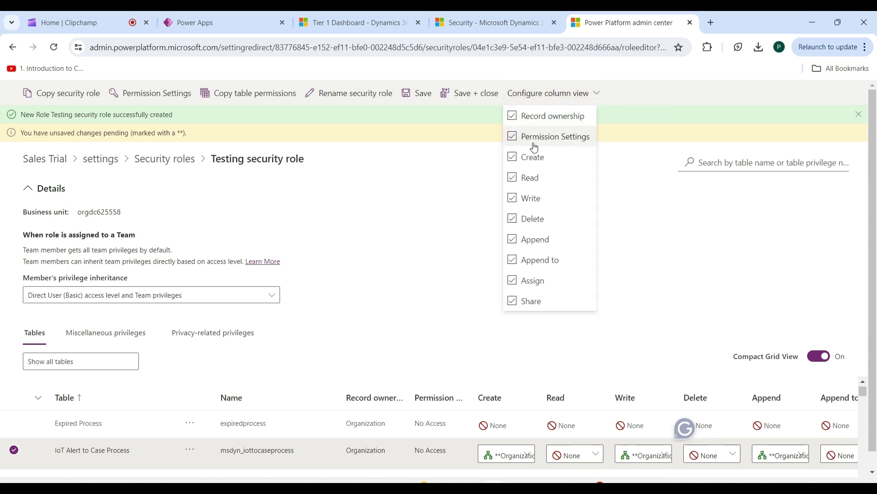
pyautogui.click(513, 219)
pyautogui.hscroll(2, 444, 435)
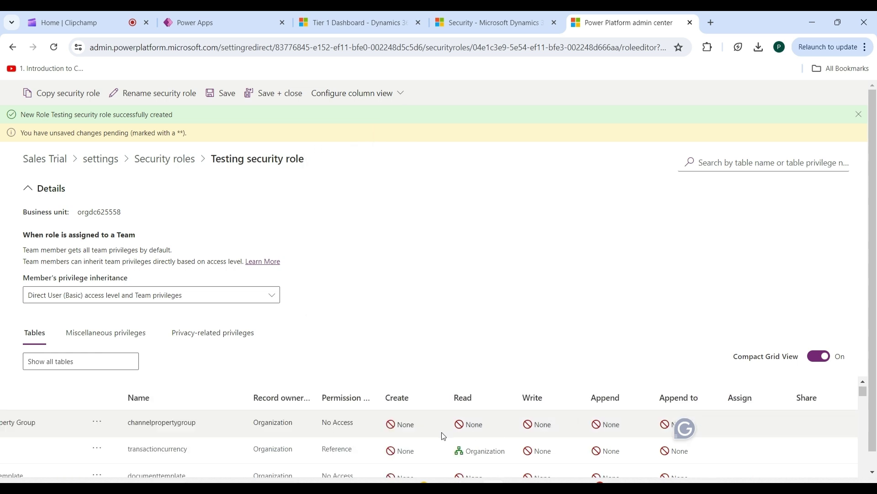
pyautogui.hscroll(-2, 544, 429)
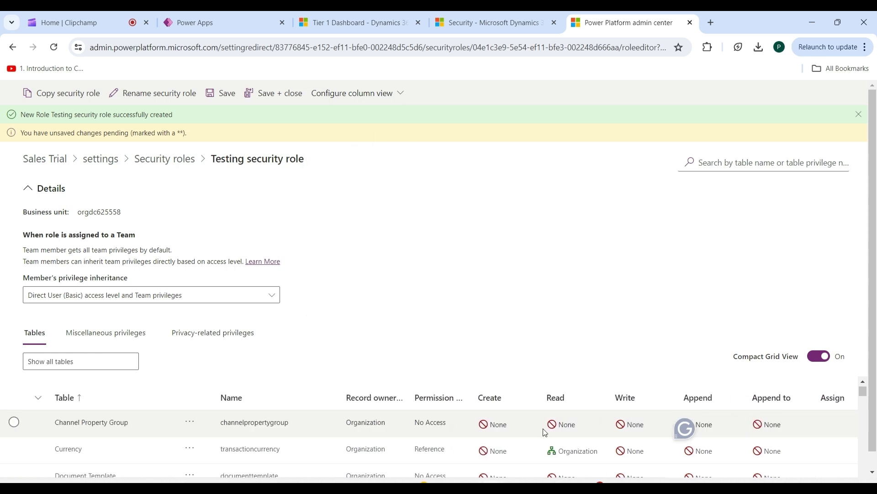
pyautogui.click(398, 98)
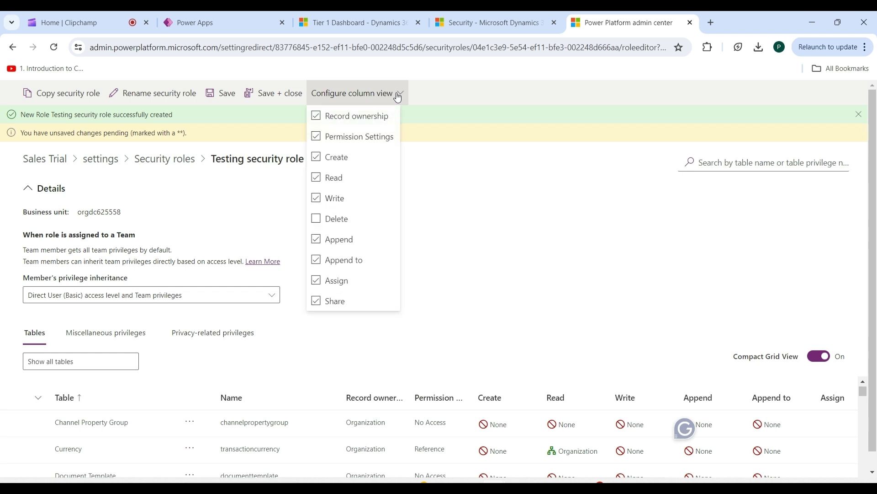
pyautogui.click(398, 98)
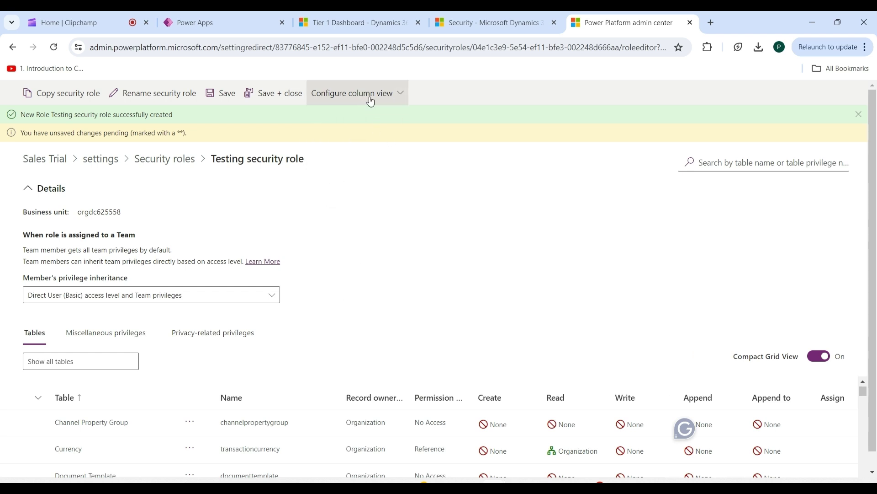
pyautogui.click(400, 99)
pyautogui.click(316, 218)
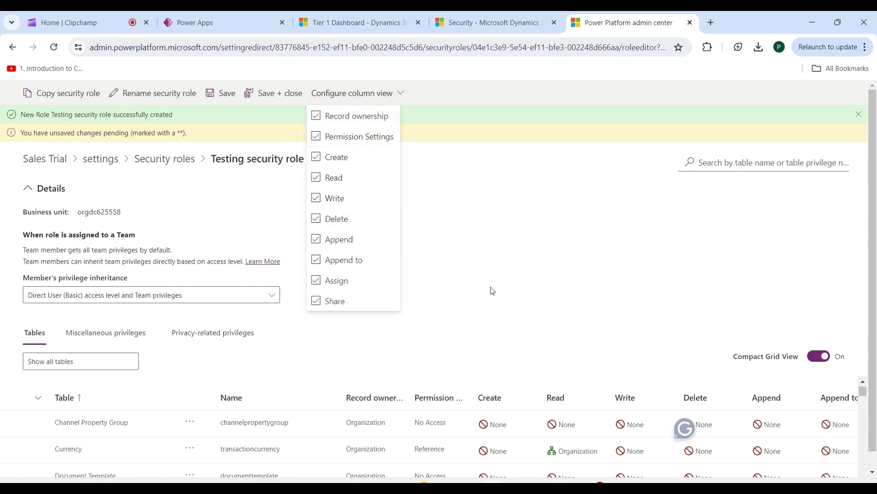
pyautogui.click(711, 399)
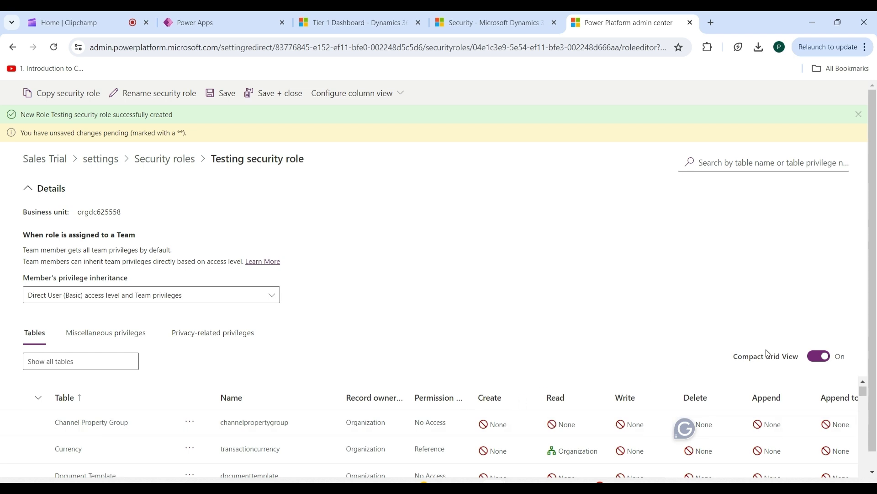
# Turn off compact grid view, then open and close the Copy table permissions panel.
pyautogui.click(823, 358)
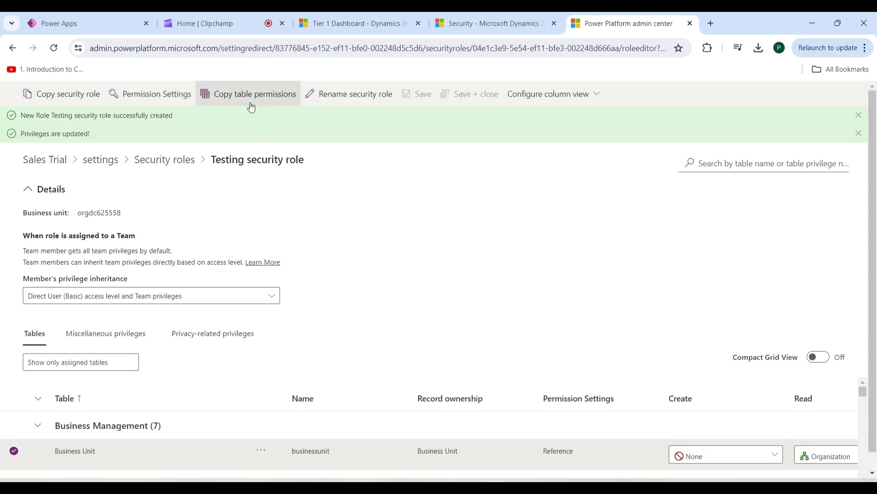
pyautogui.click(252, 95)
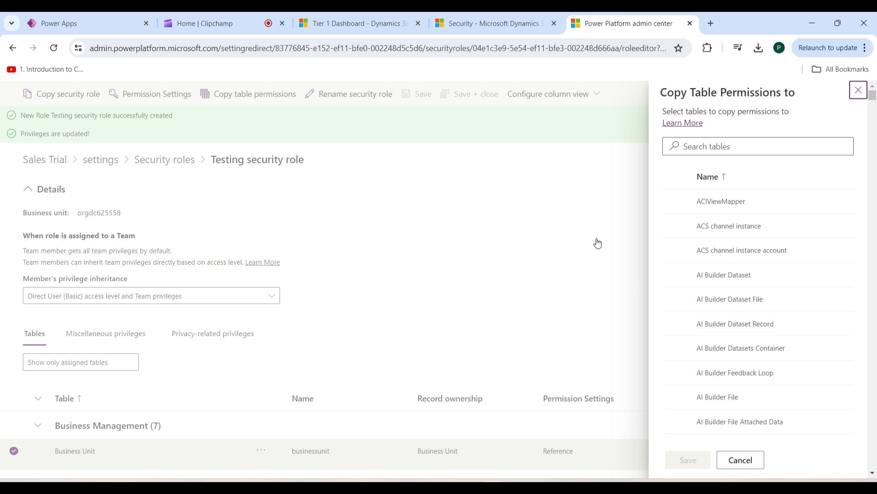
pyautogui.click(858, 90)
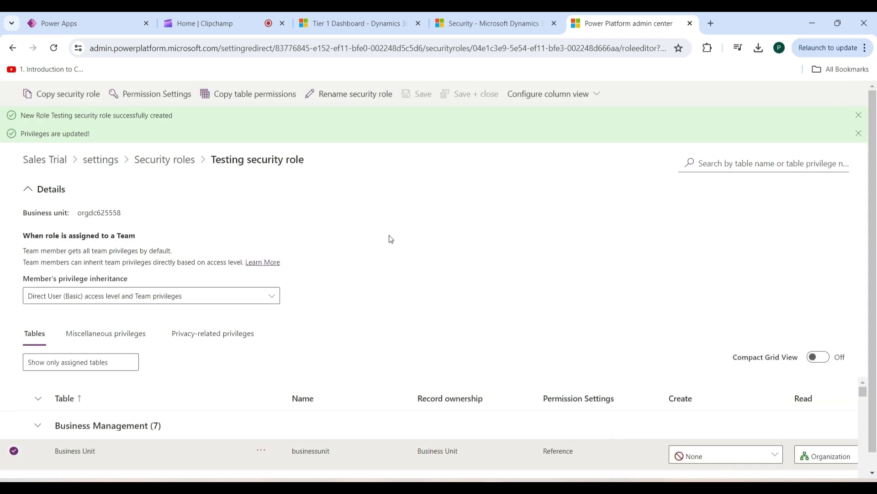
# View the Miscellaneous and Privacy-related privileges tabs, then return to Security roles.
pyautogui.click(117, 338)
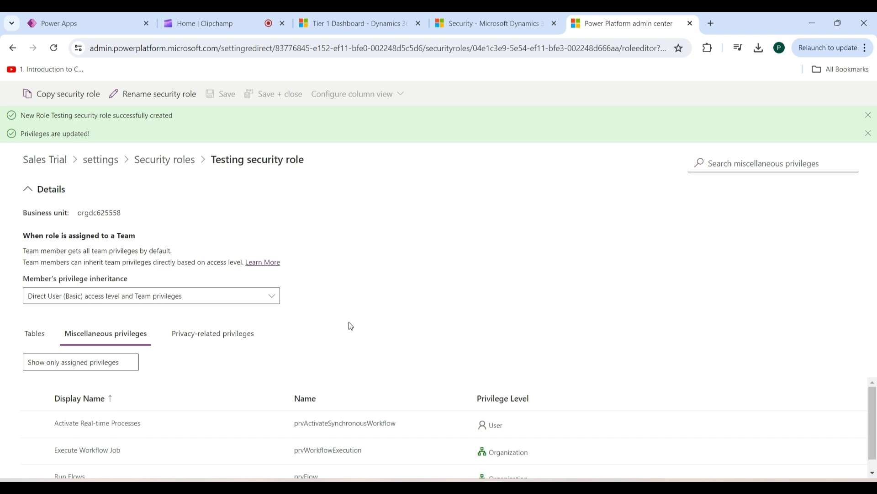
pyautogui.click(225, 336)
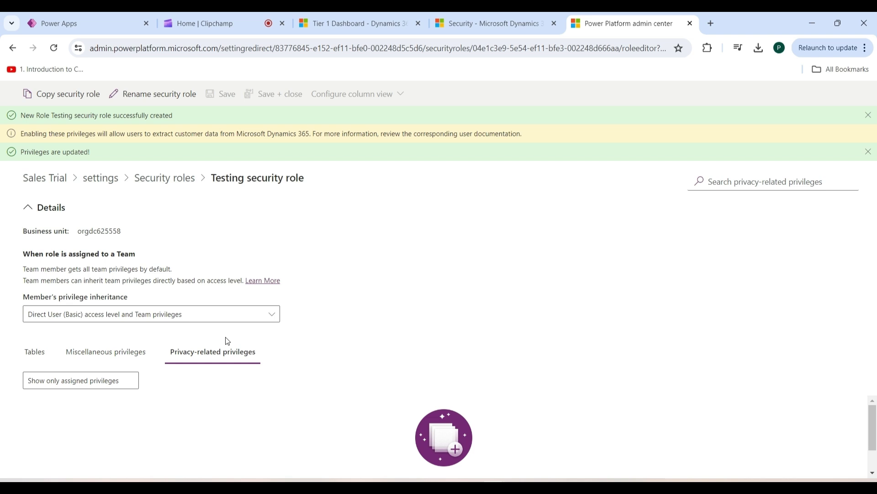
pyautogui.click(216, 98)
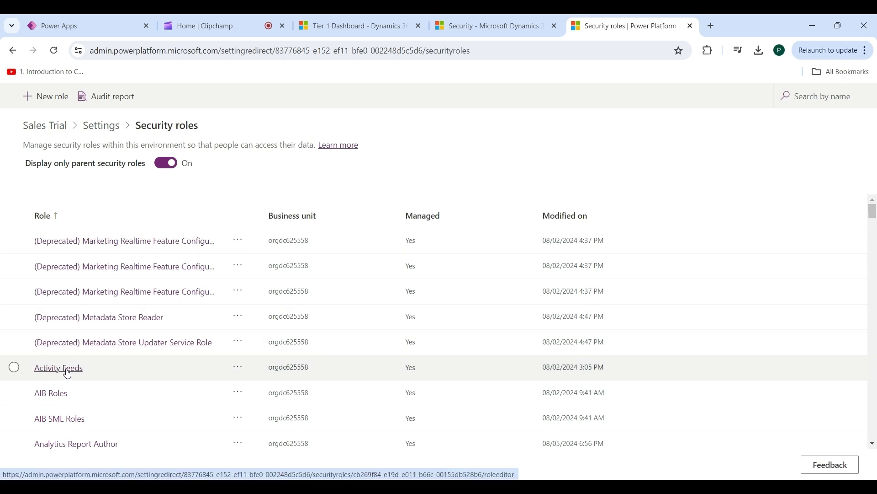
# Copy the Activity Feeds role into a new role named 'Activity Feeds new'.
pyautogui.click(67, 369)
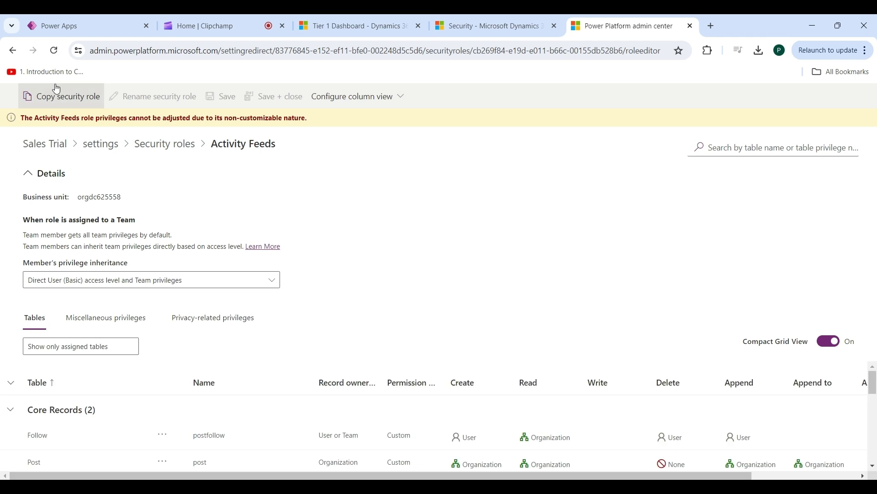
pyautogui.click(56, 103)
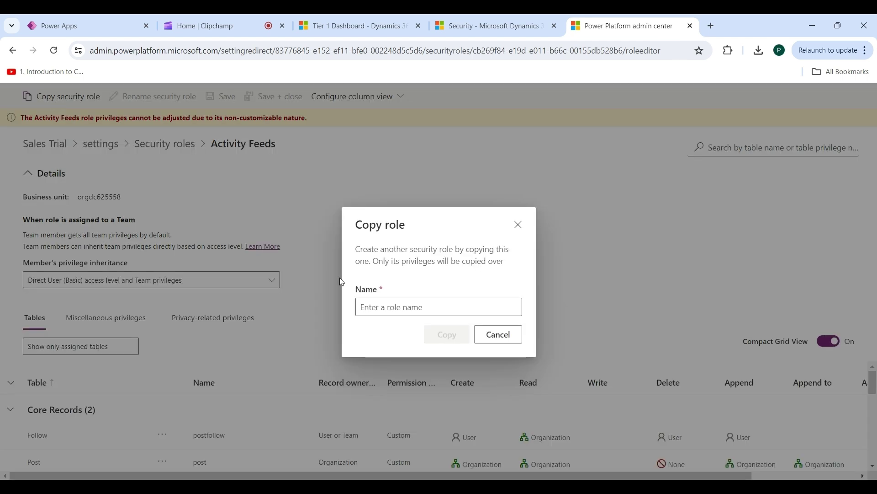
pyautogui.click(422, 307)
pyautogui.click(423, 308)
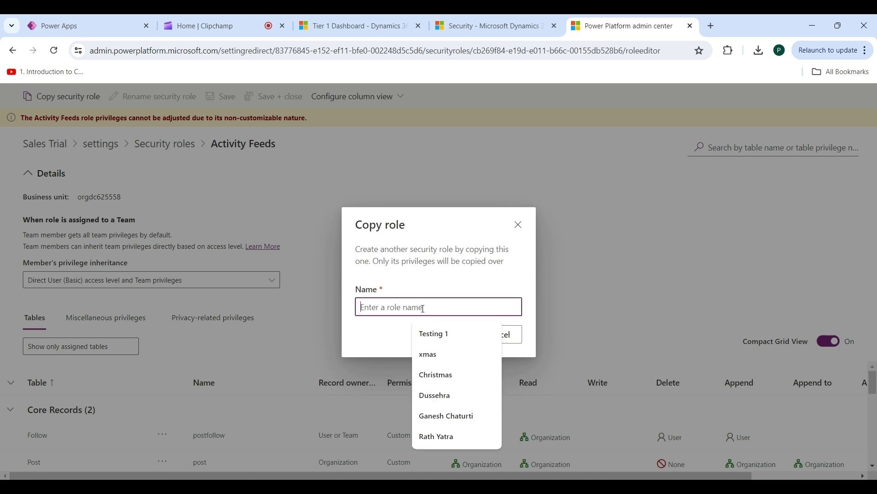
pyautogui.write('Act')
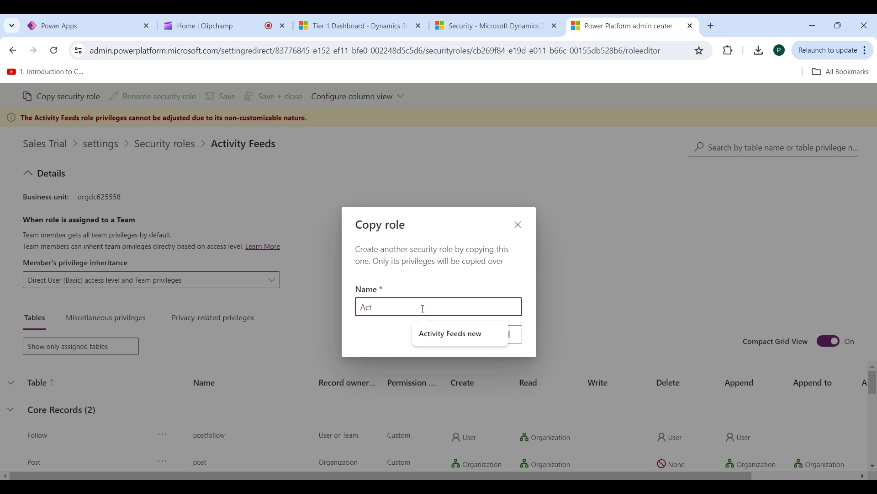
pyautogui.write('ivity Feeds New')
pyautogui.click(467, 334)
pyautogui.click(451, 336)
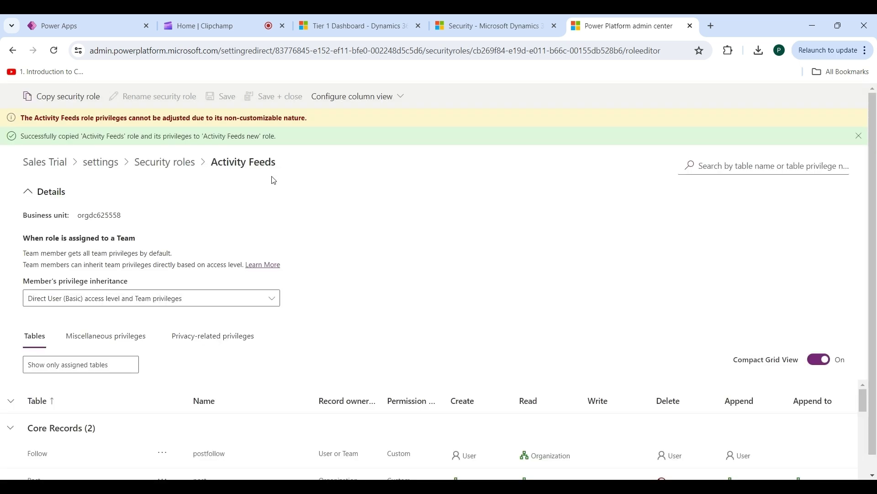
# Open the Activity Feeds new role and inspect the Follow table's copied access levels.
pyautogui.click(12, 49)
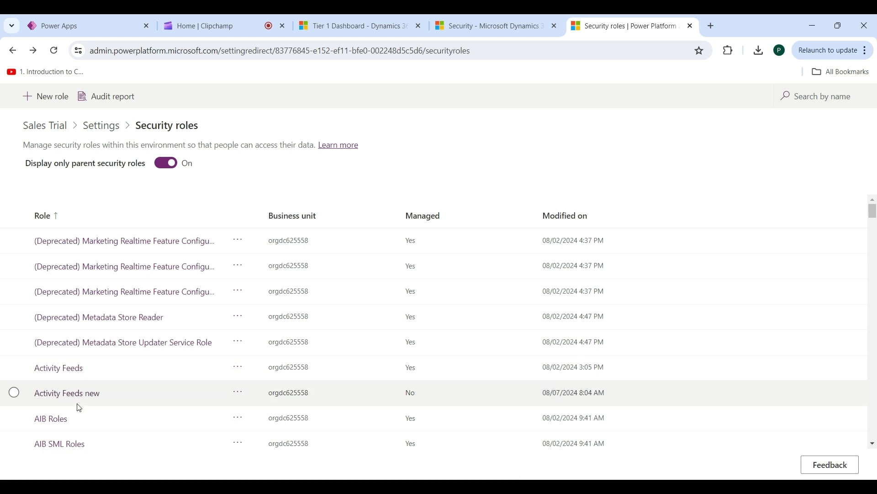
pyautogui.click(78, 402)
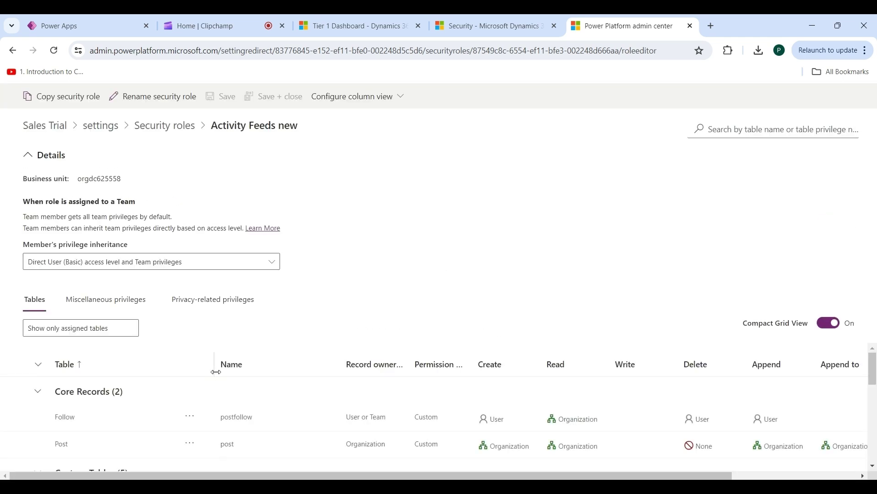
pyautogui.click(90, 430)
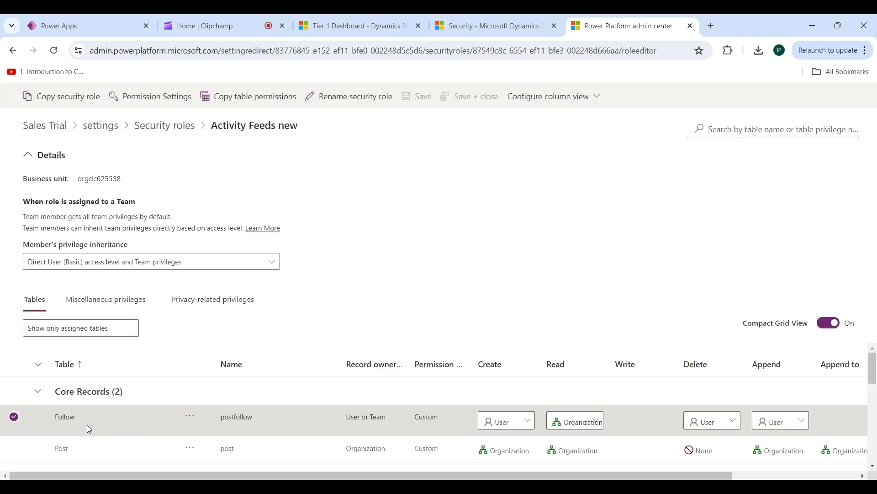